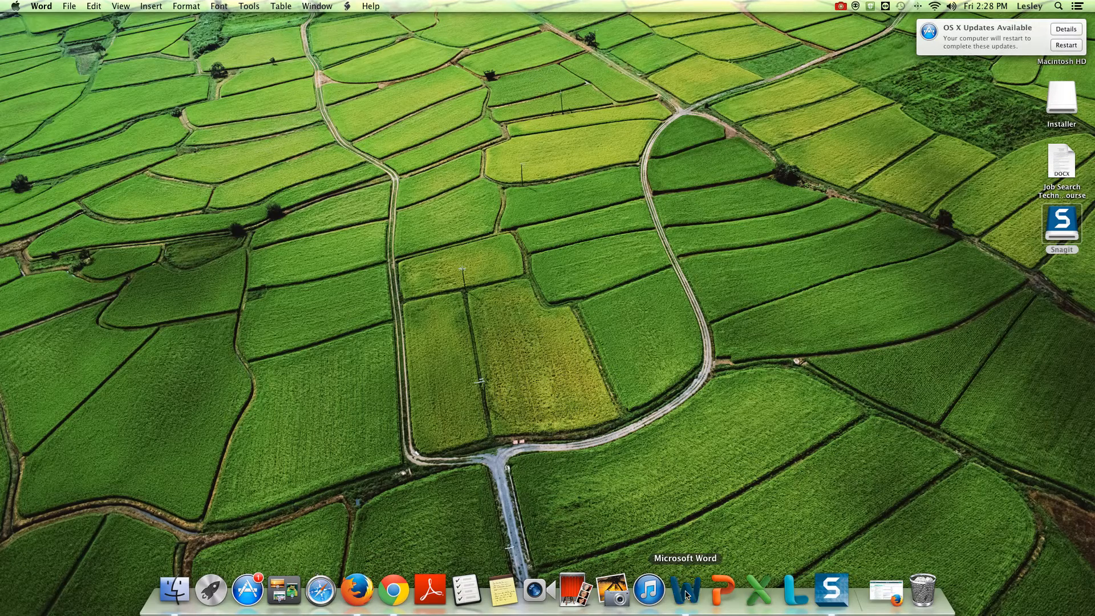
# Step: Launch Word from the Dock with a blank document and open the File menu
pyautogui.click(690, 595)
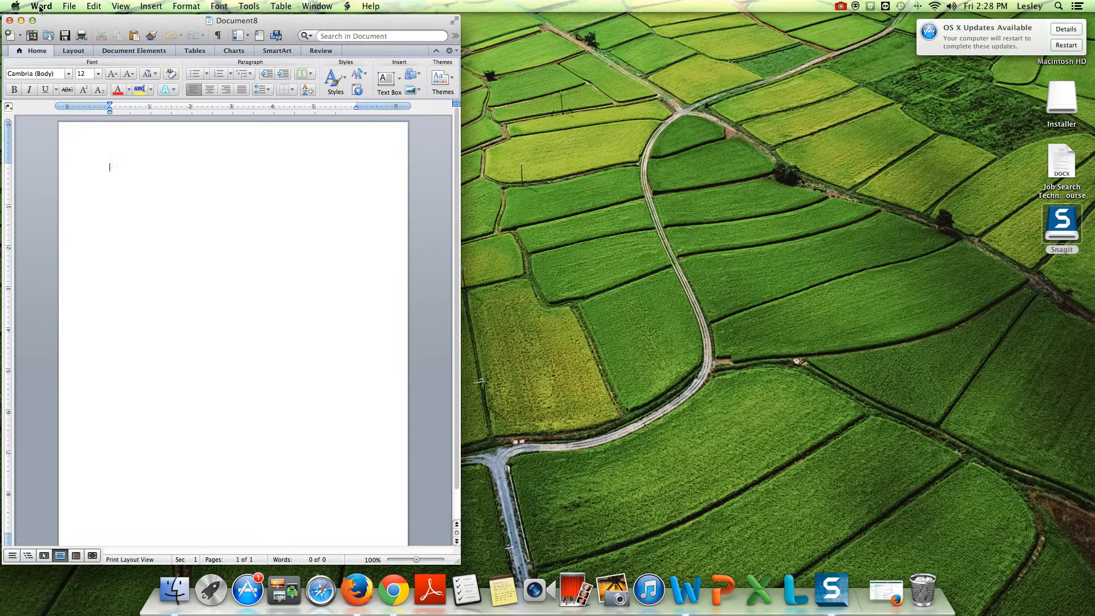
pyautogui.click(72, 7)
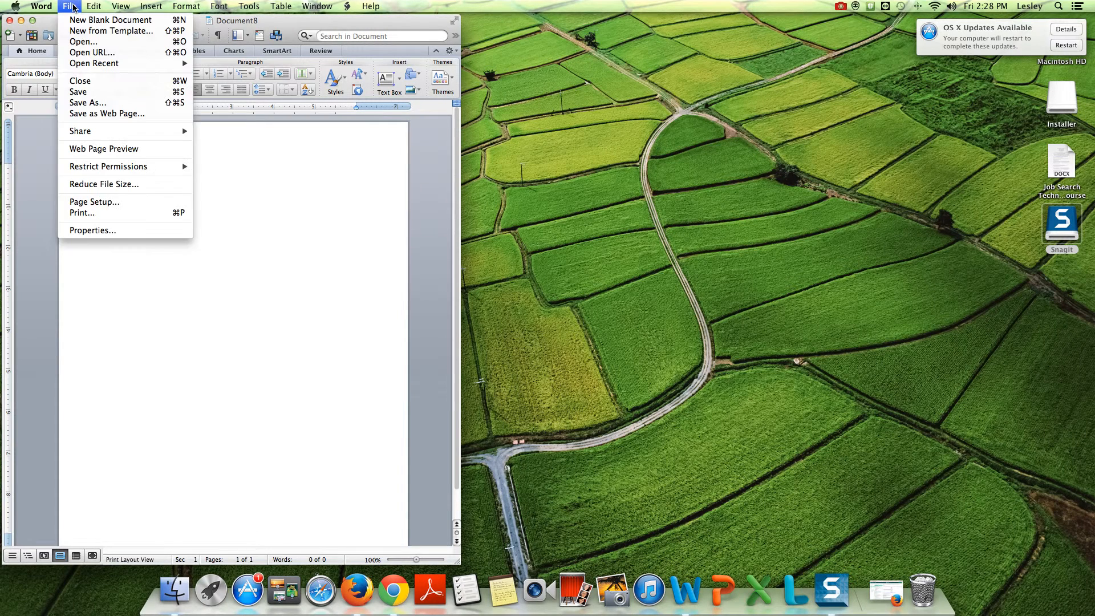
# Step: Open New from Template and filter the Document Gallery to the Resumes category
pyautogui.click(85, 32)
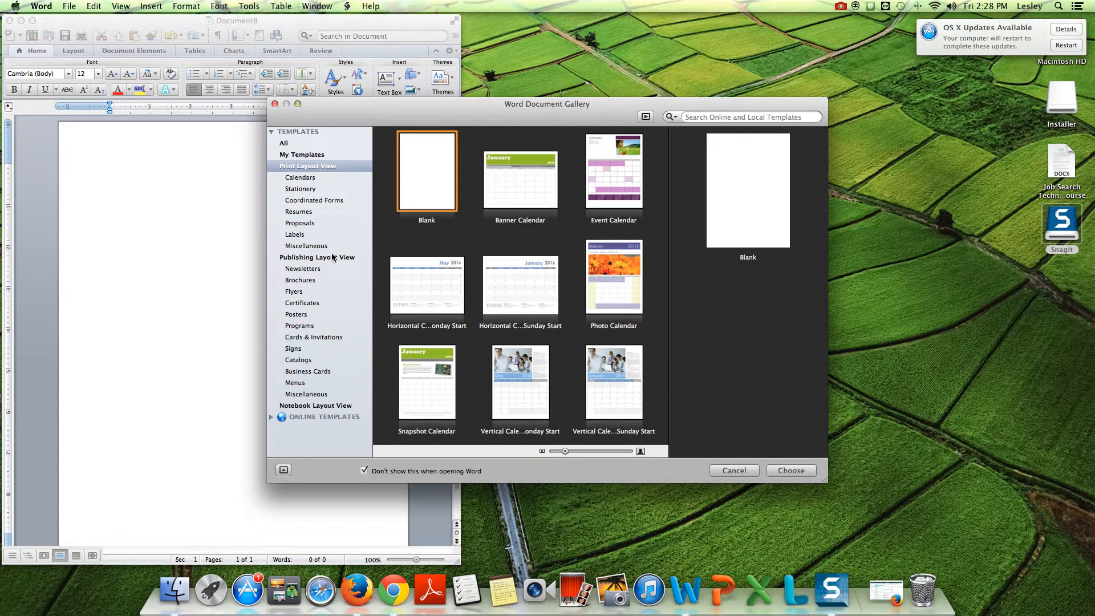
pyautogui.click(302, 210)
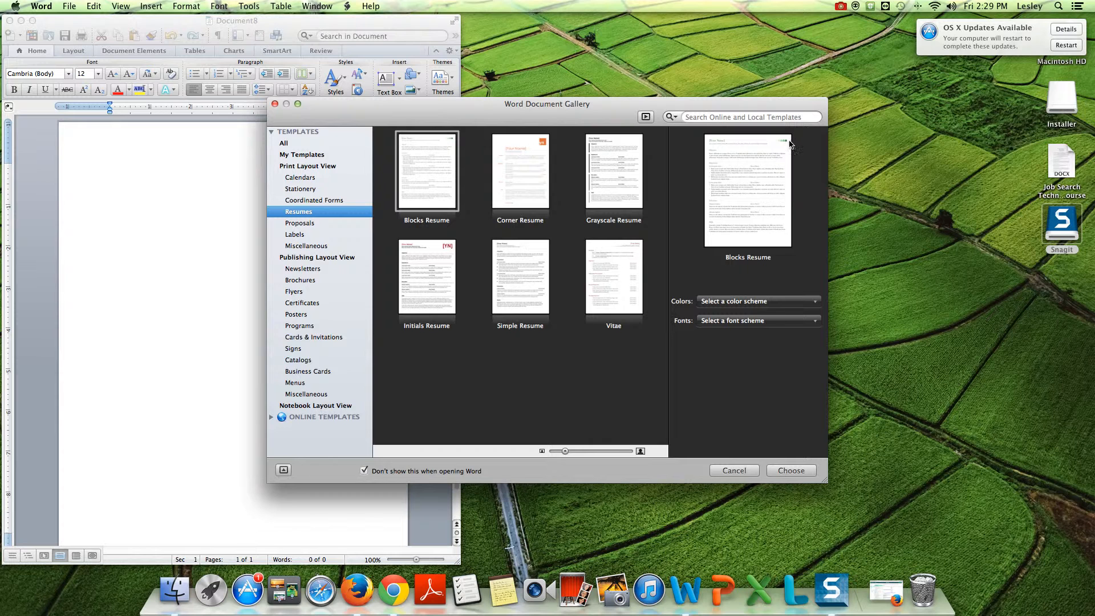
# Step: Preview the Corner, Grayscale, Initials, Simple and Vitae résumés, ending on Simple Resume
pyautogui.click(529, 183)
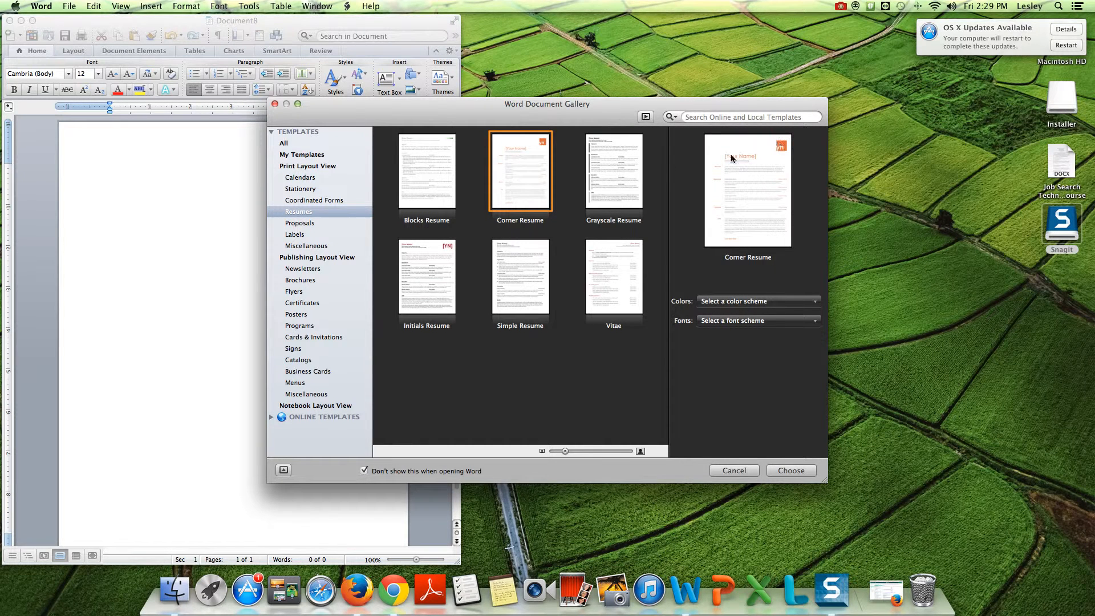
pyautogui.click(616, 180)
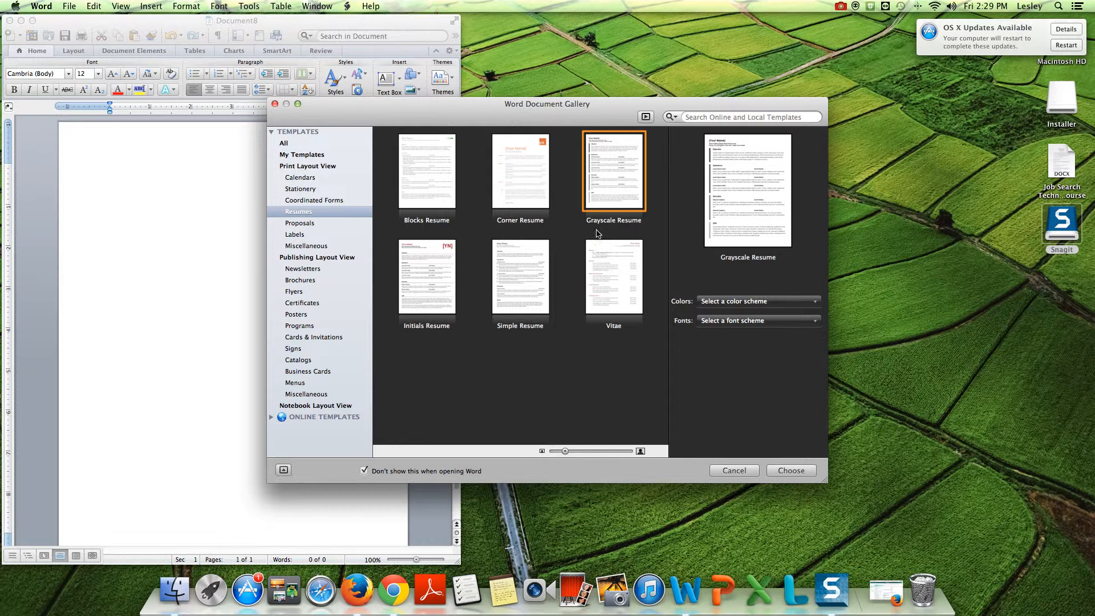
pyautogui.click(415, 282)
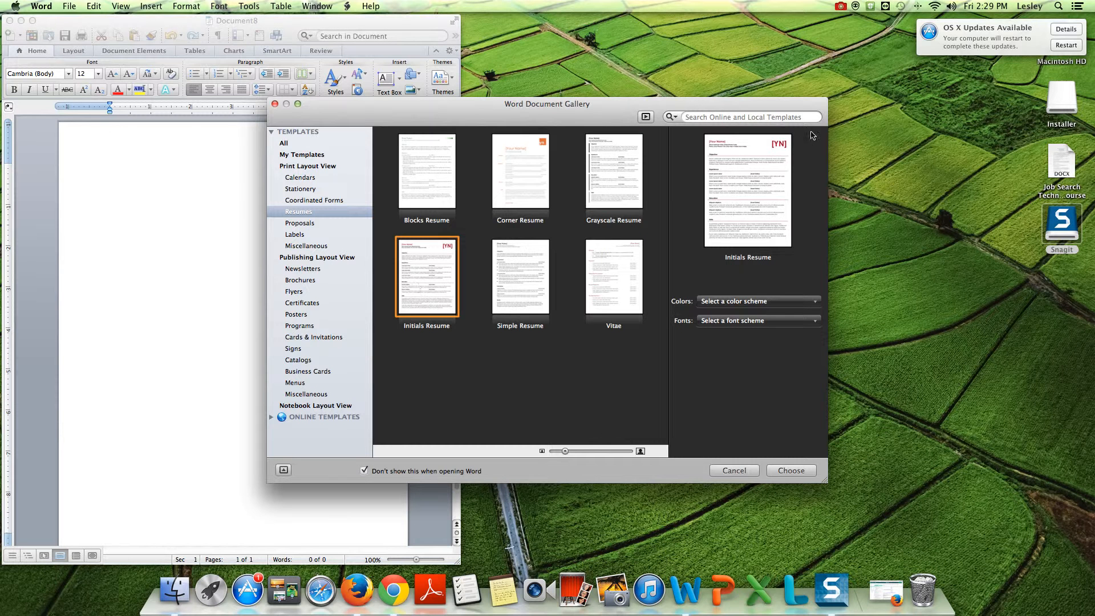
pyautogui.click(518, 280)
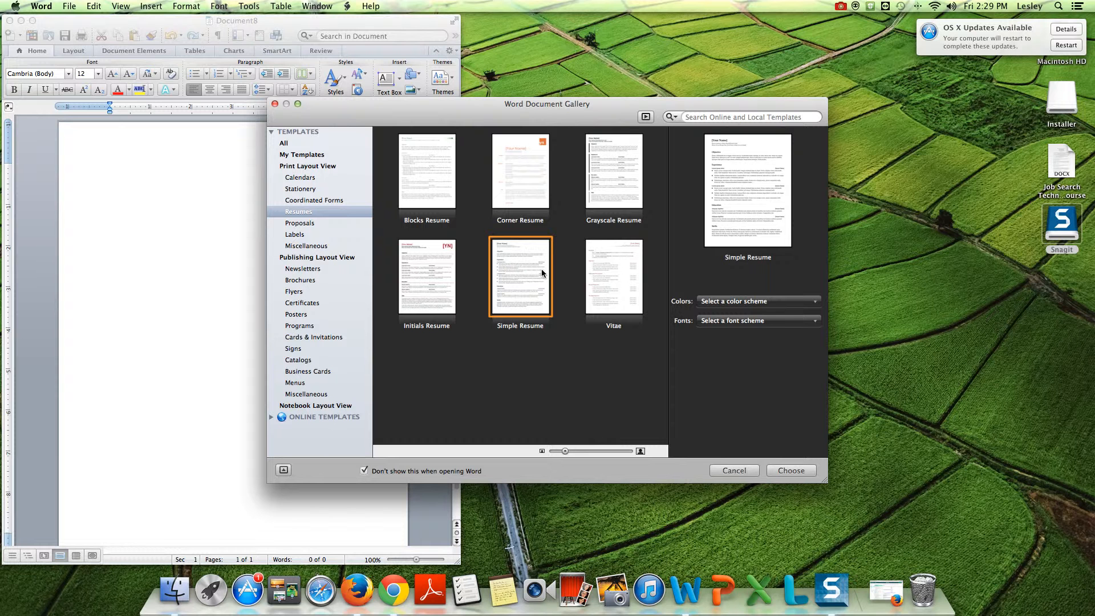
pyautogui.click(620, 289)
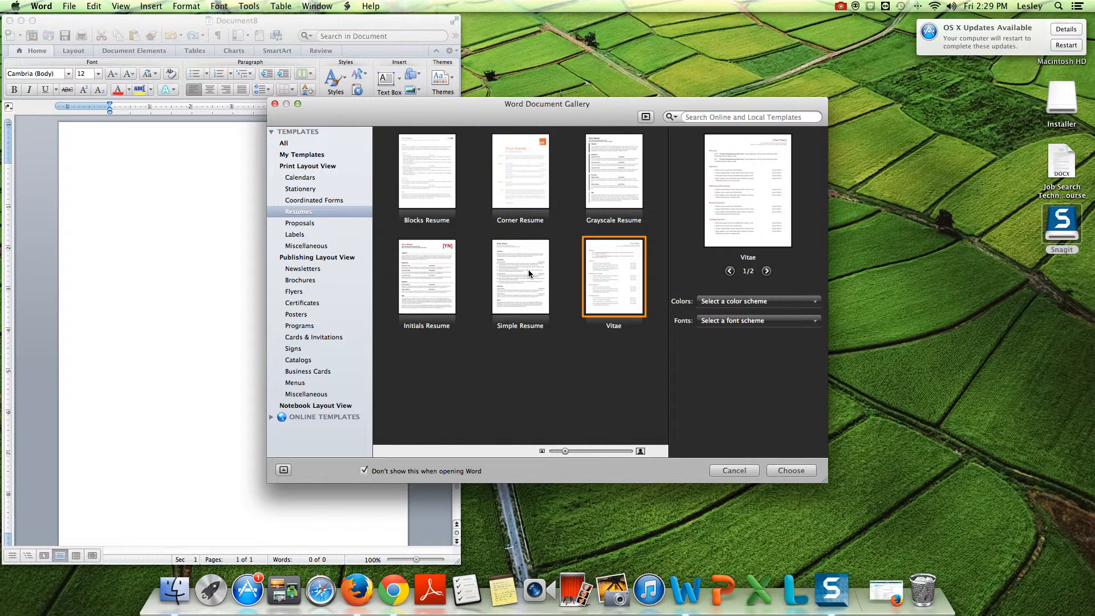
pyautogui.click(510, 275)
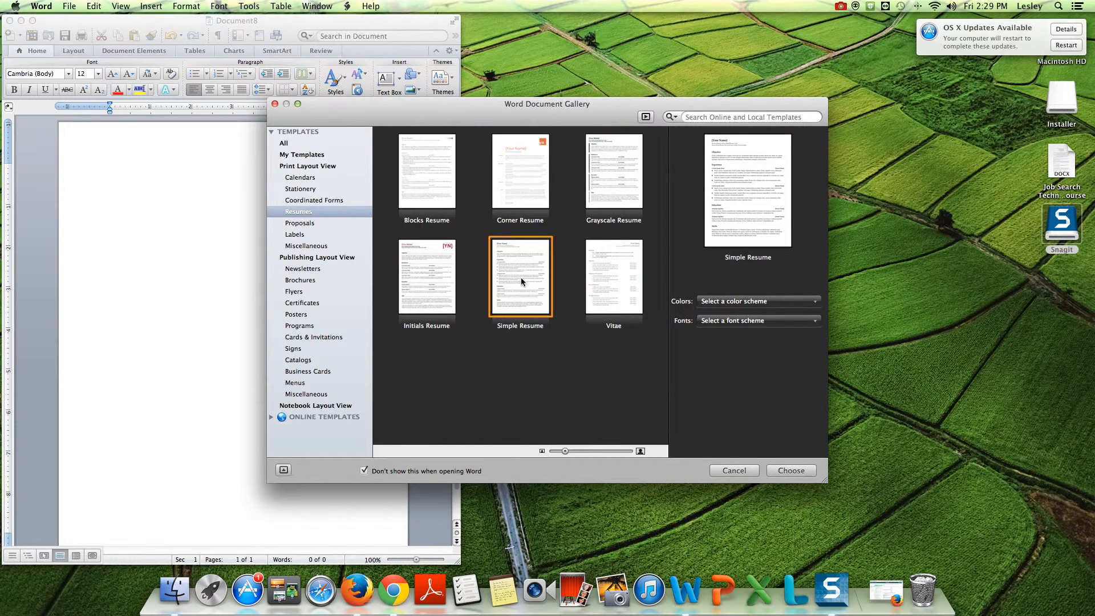
# Step: Create Document9 from Simple Resume and move its window to the right
pyautogui.doubleClick(520, 280)
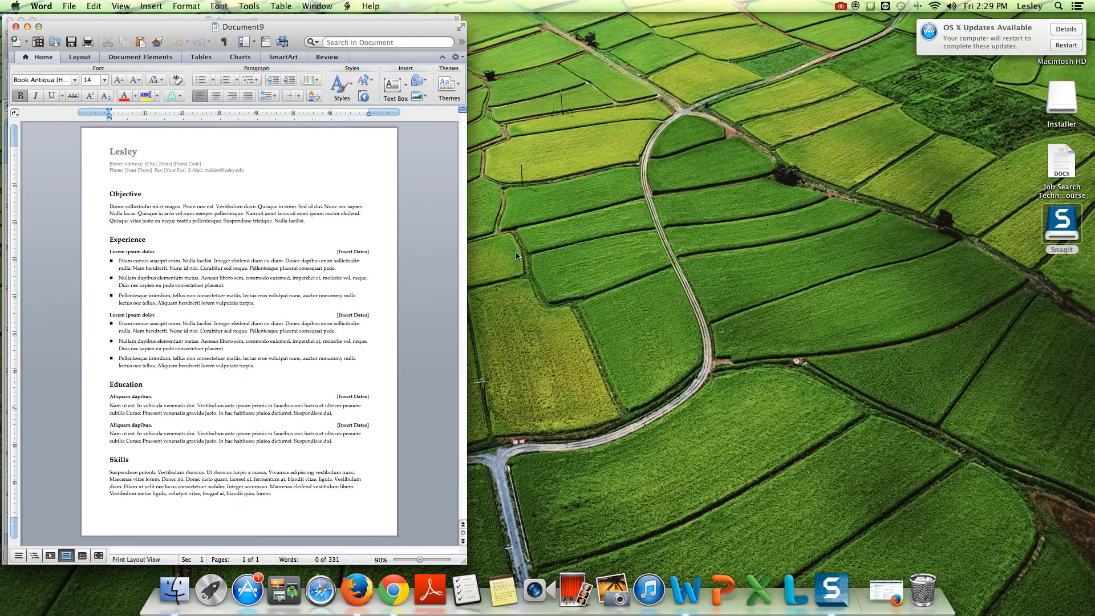
pyautogui.moveTo(436, 200); pyautogui.dragTo(515, 219)
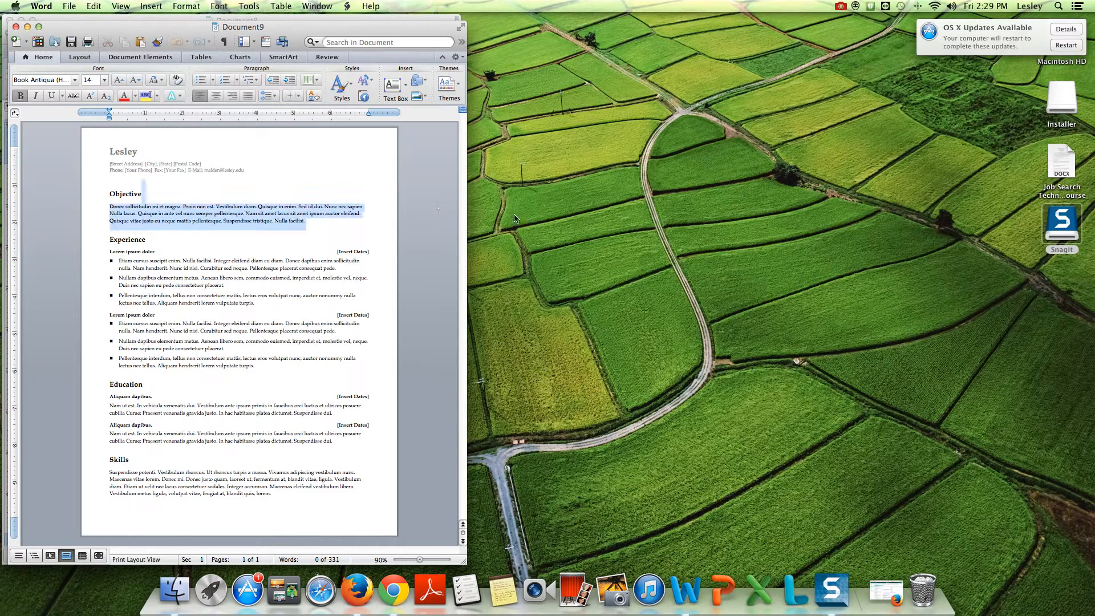
pyautogui.moveTo(288, 25); pyautogui.dragTo(625, 37)
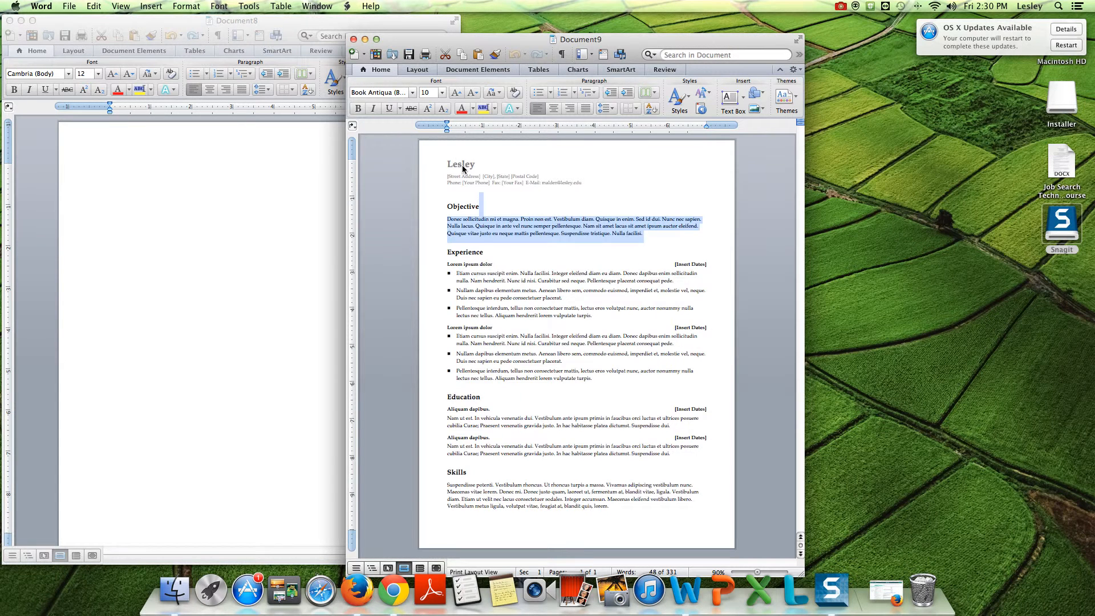
# Step: Replace the header's placeholder name with the user's full name
pyautogui.doubleClick(463, 164)
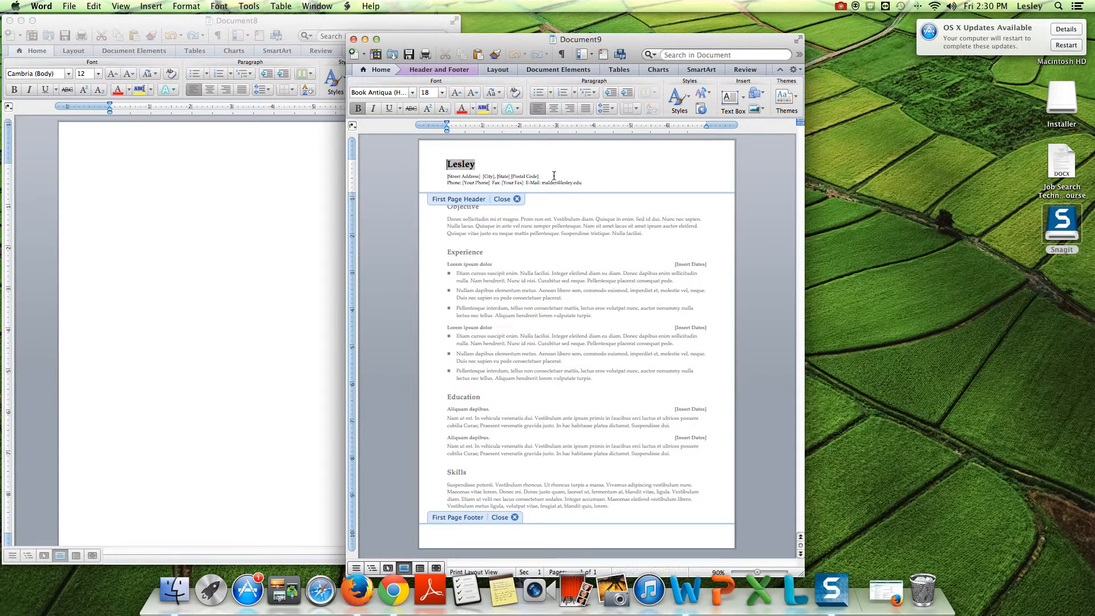
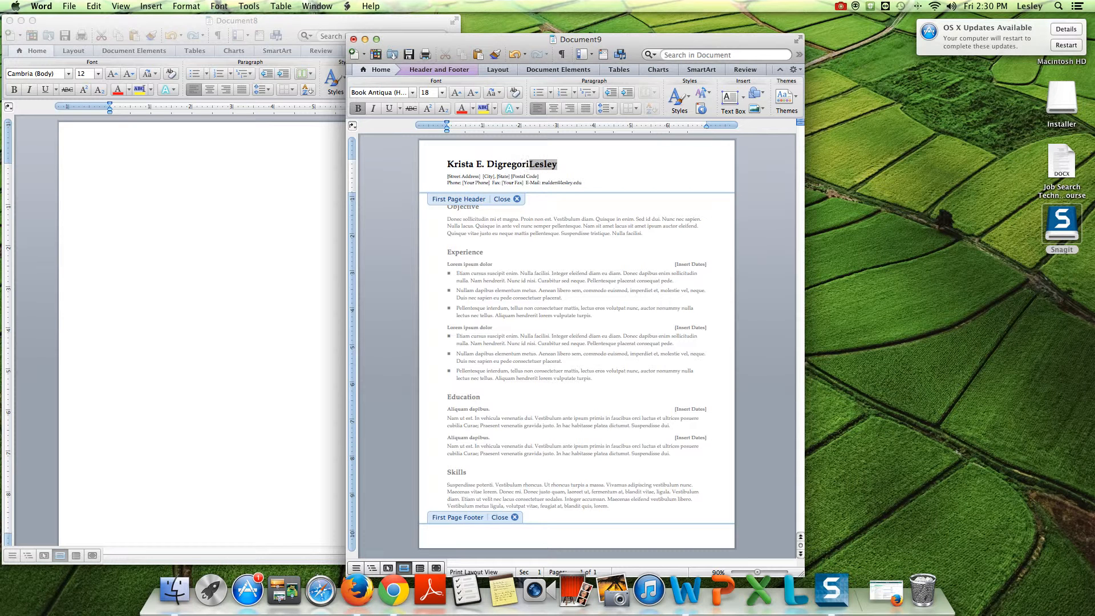
pyautogui.doubleClick(546, 165)
pyautogui.press('BackSpace')
# Step: Replace the Objective placeholder with 'To attain an entry-level position in the career counseling field.'
pyautogui.doubleClick(443, 226)
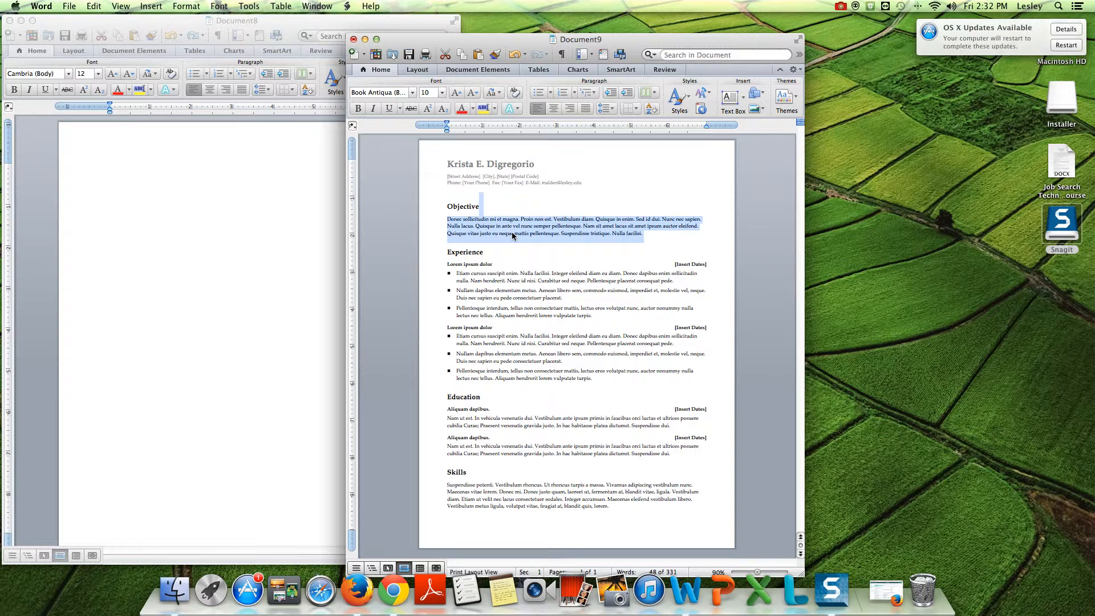
pyautogui.click(455, 220)
pyautogui.press('BackSpace')
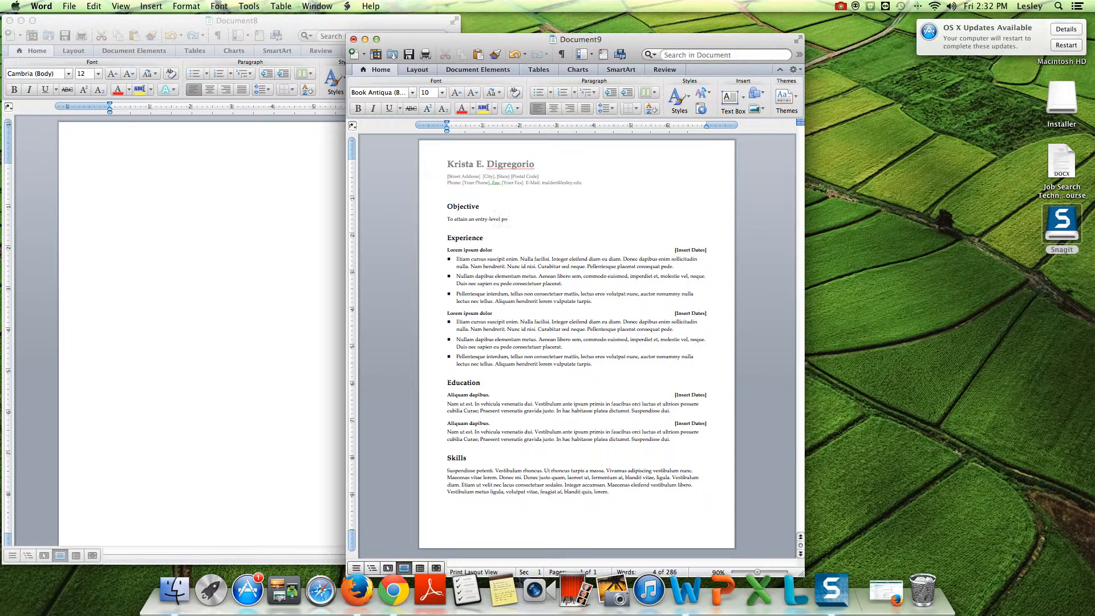
pyautogui.write('tio')
pyautogui.write('.')
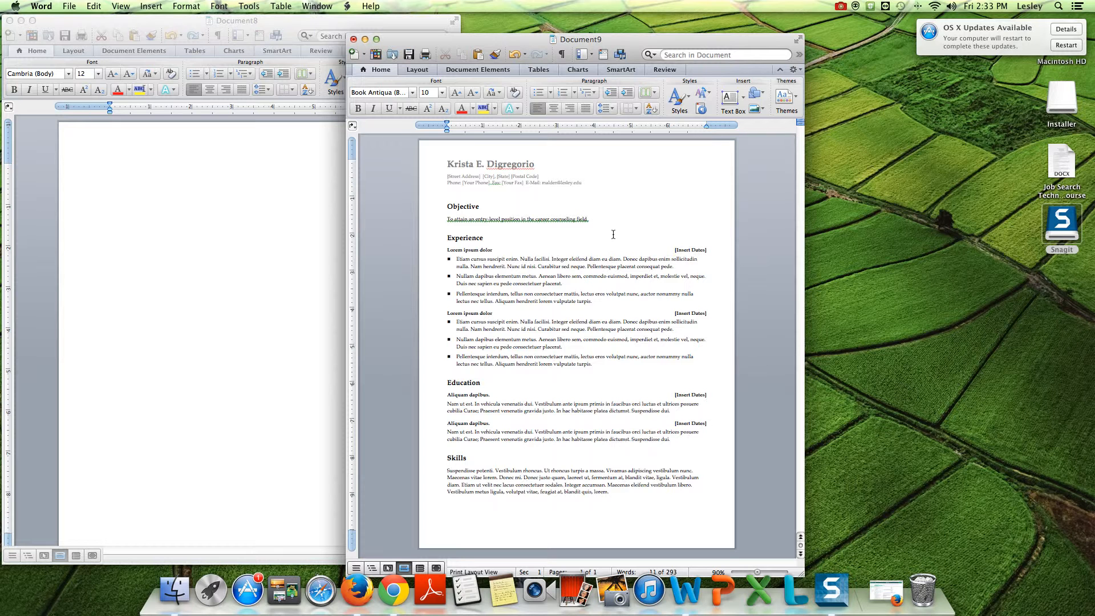
pyautogui.tripleClick(474, 251)
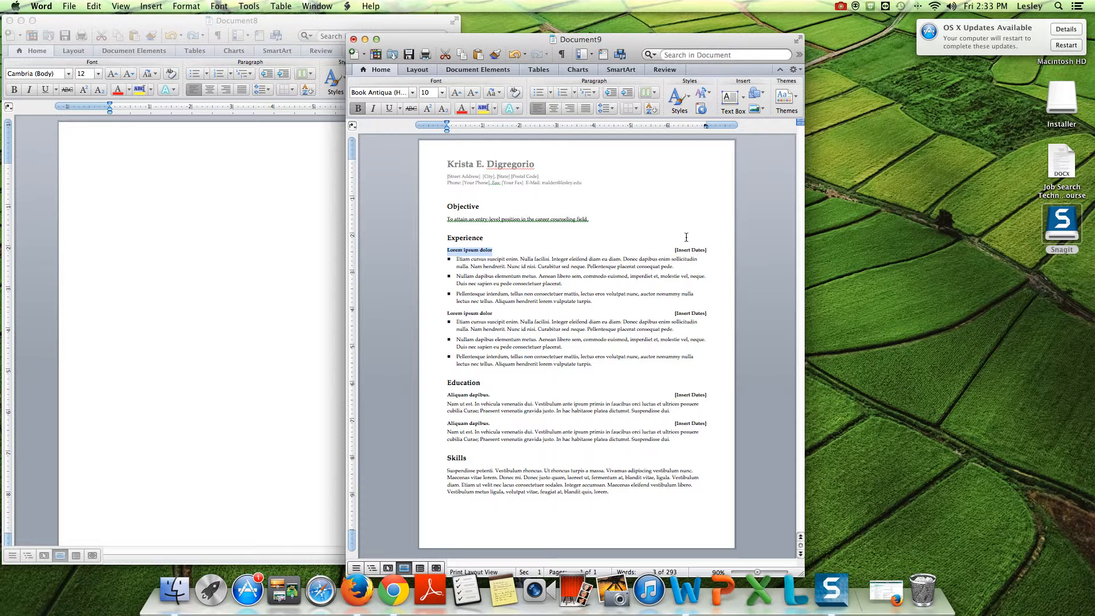
# Step: Title the first Experience entry 'Lesley University - Threshold Program', dated '8/1/12 - present'
pyautogui.write('Lesley University - Threshold Program')
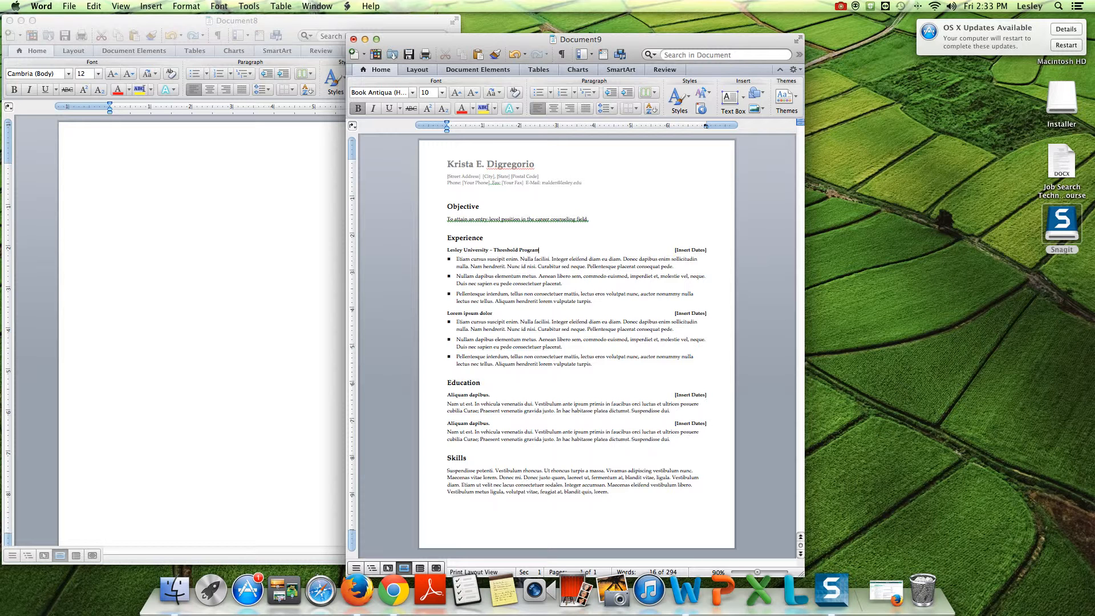
pyautogui.click(699, 249)
pyautogui.press('Delete')
pyautogui.write('8/1/12 - present')
# Step: Add 'Employment Coordinator' under Lesley University, deleting the three placeholder bullets
pyautogui.click(467, 262)
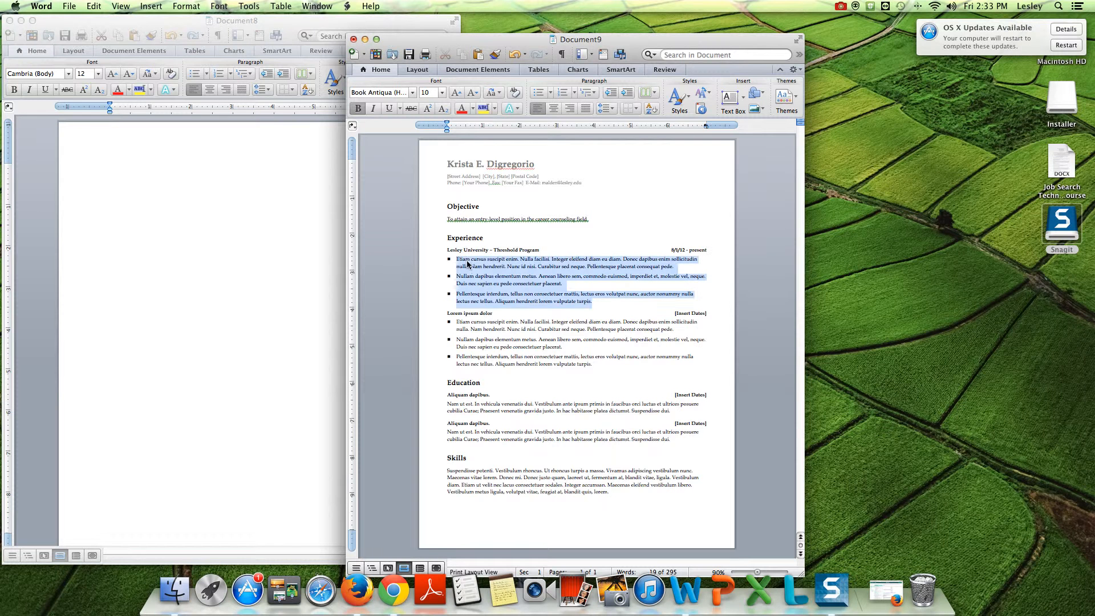
pyautogui.click(719, 248)
pyautogui.press('Return')
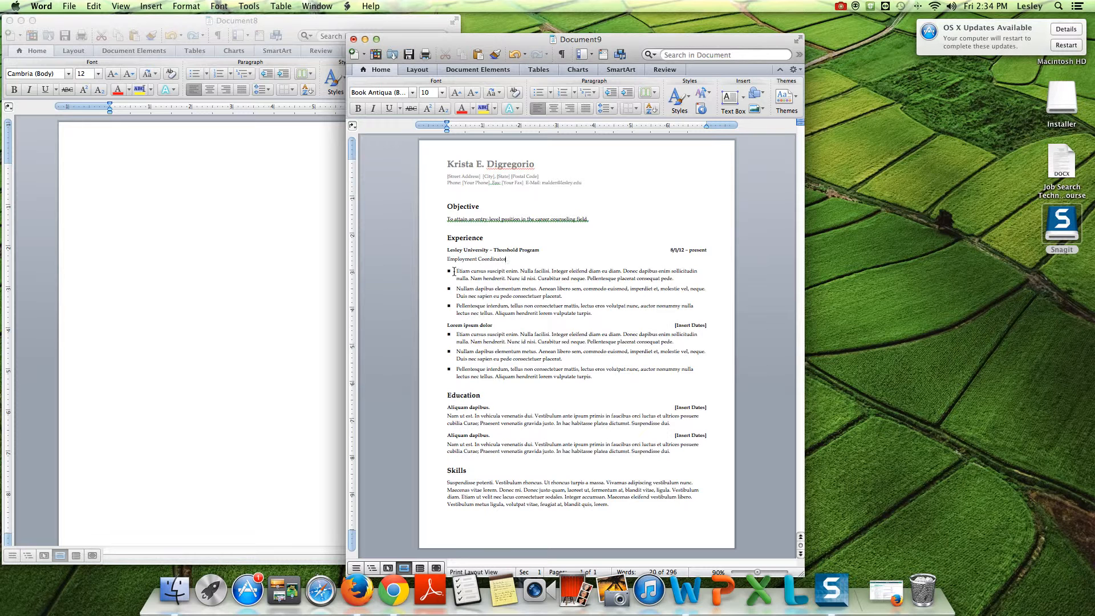
pyautogui.moveTo(454, 272); pyautogui.dragTo(612, 317)
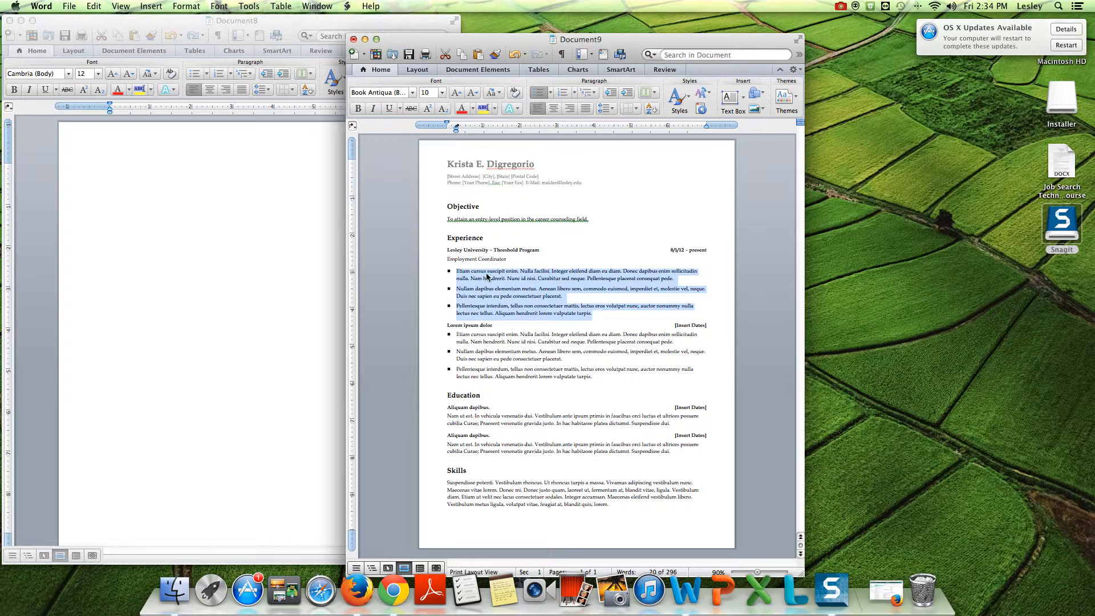
pyautogui.moveTo(462, 273); pyautogui.dragTo(457, 269)
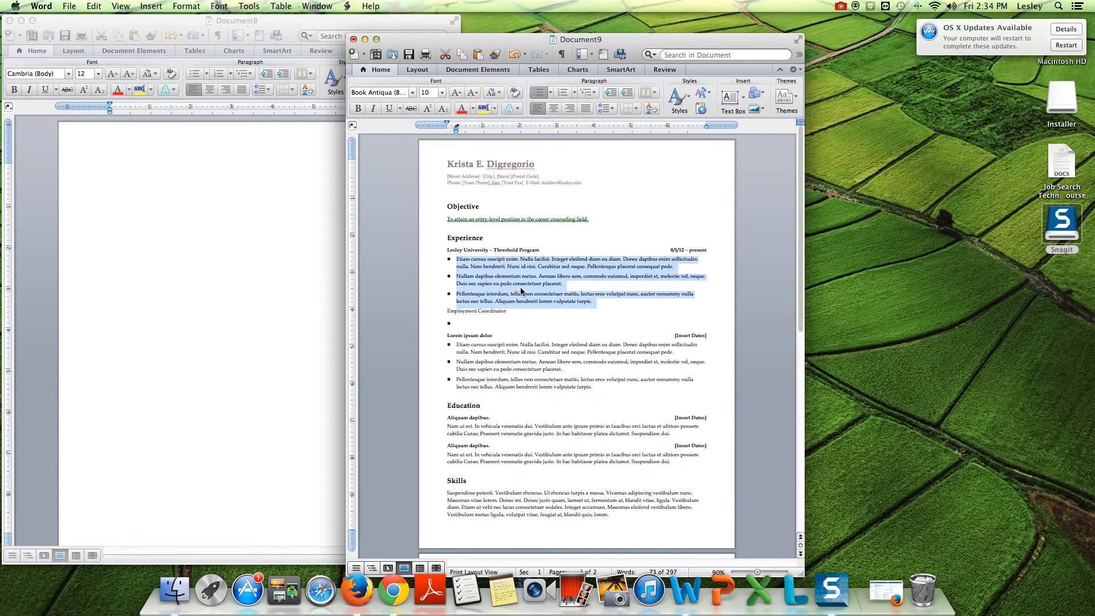
pyautogui.press('BackSpace')
pyautogui.click(555, 275)
pyautogui.click(452, 265)
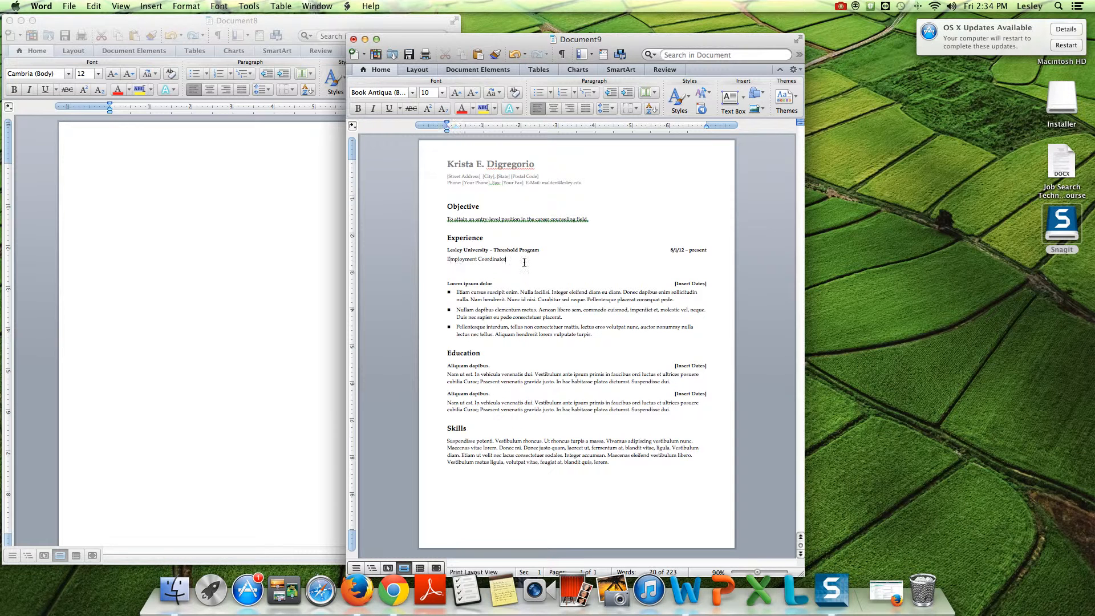
pyautogui.click(634, 266)
pyautogui.press('Return')
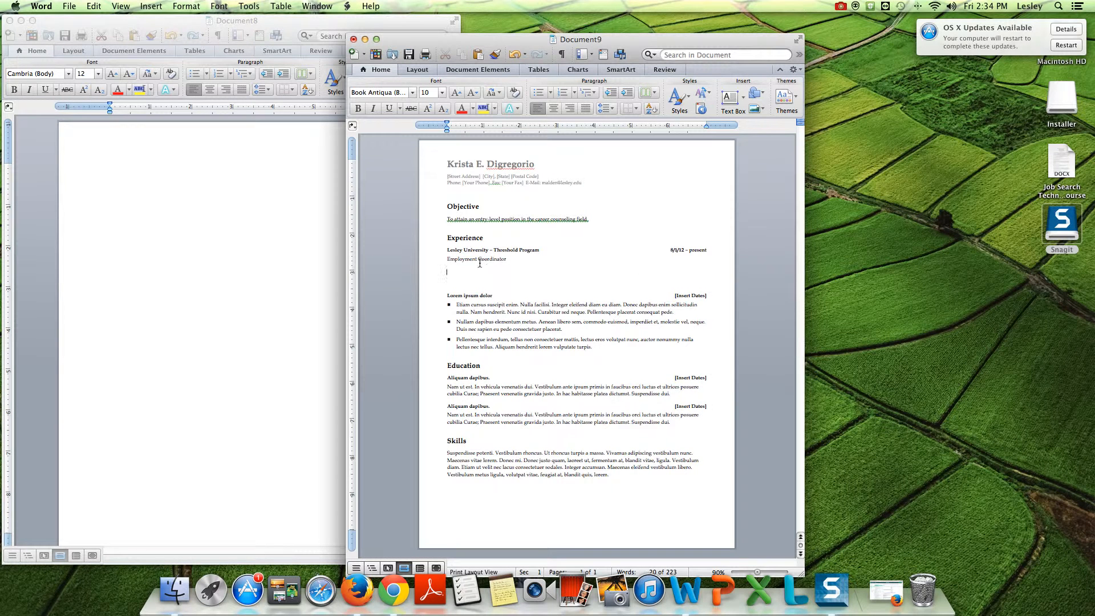
# Step: Apply bullet formatting to the blank line under Employment Coordinator
pyautogui.click(538, 96)
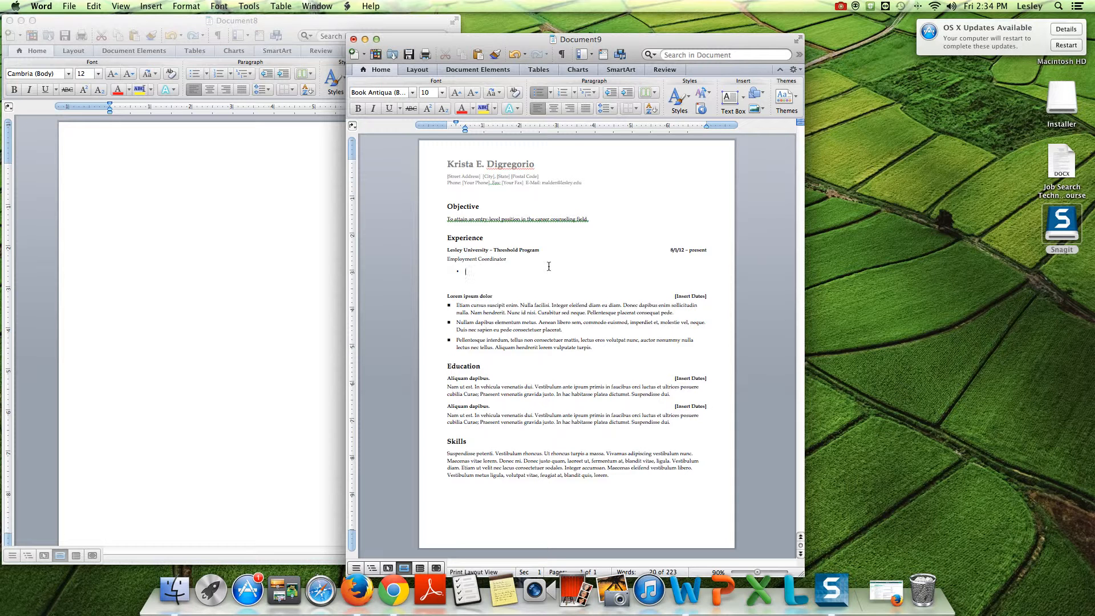
pyautogui.click(471, 297)
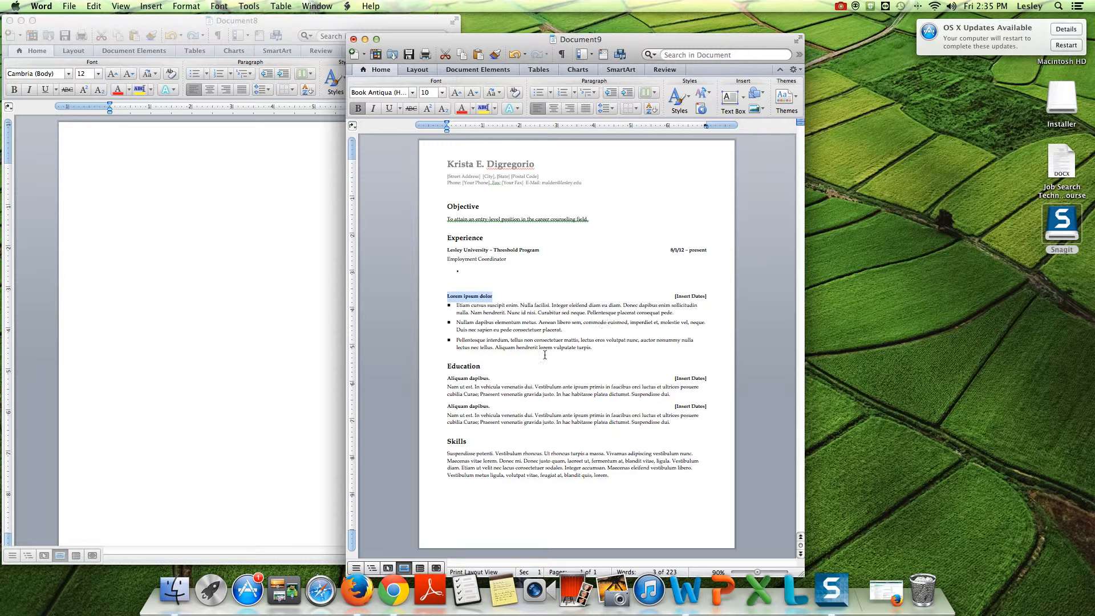
# Step: Replace the 'Aliquam dapibus.' Education heading with 'Lesley University – Threshold Program'
pyautogui.tripleClick(477, 379)
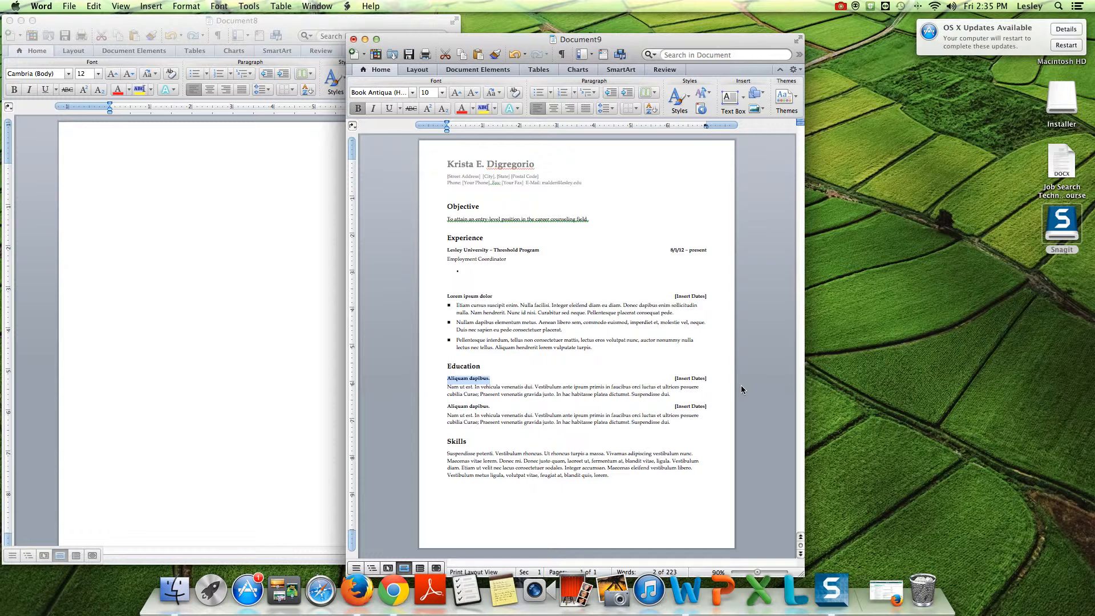
pyautogui.write('Lesley University – Threshold Progr')
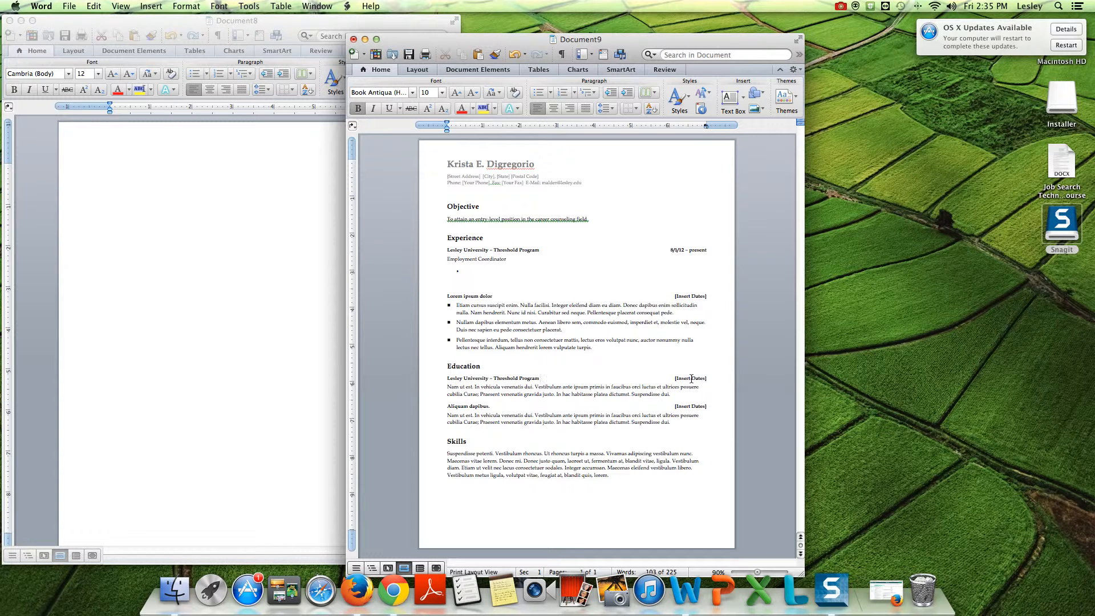
pyautogui.tripleClick(448, 388)
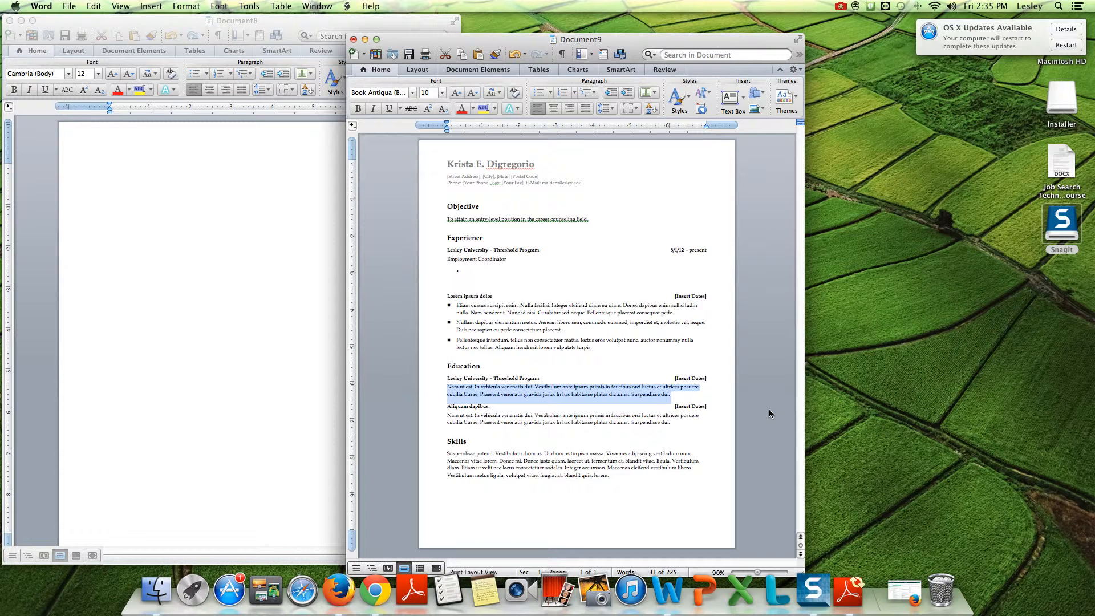
# Step: Enter 'Two-year certificate in Business or Early Childhood' as the Lesley University entry's description
pyautogui.write('T')
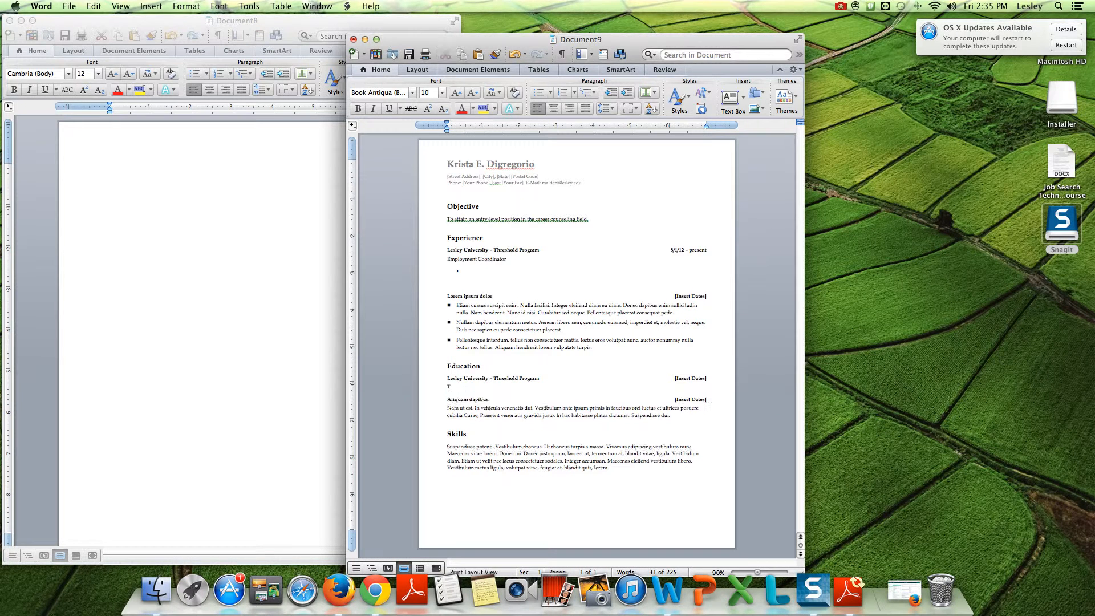
pyautogui.write('wo-ye')
# Step: Save As the résumé on the Desktop, named the applicant's surname followed by 'resume 7_15'
pyautogui.click(73, 7)
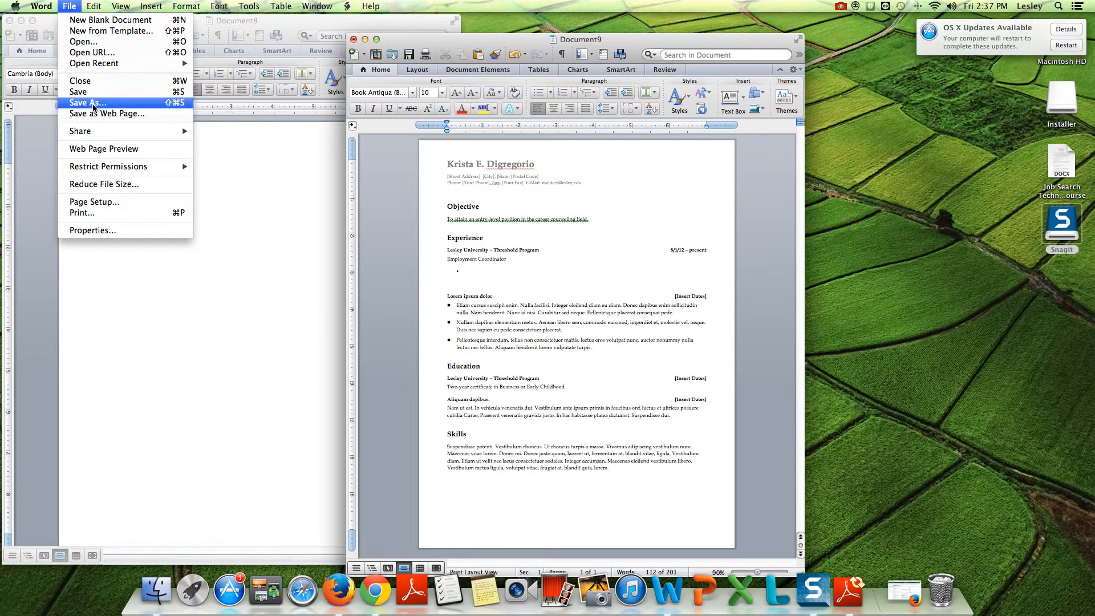
pyautogui.click(94, 104)
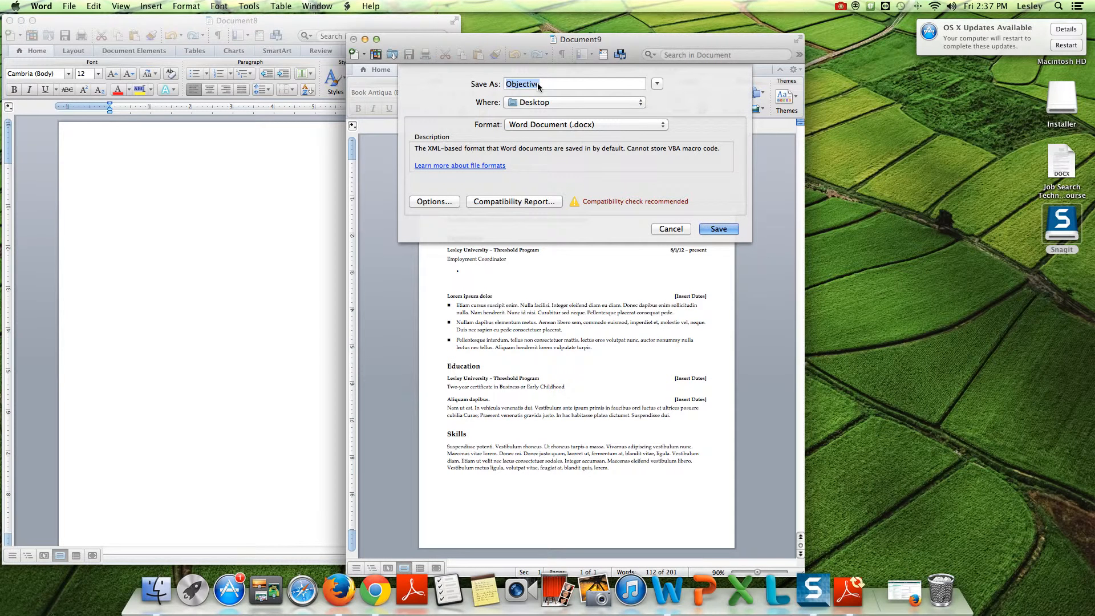
pyautogui.write('digregorio resume 7_15')
pyautogui.click(624, 105)
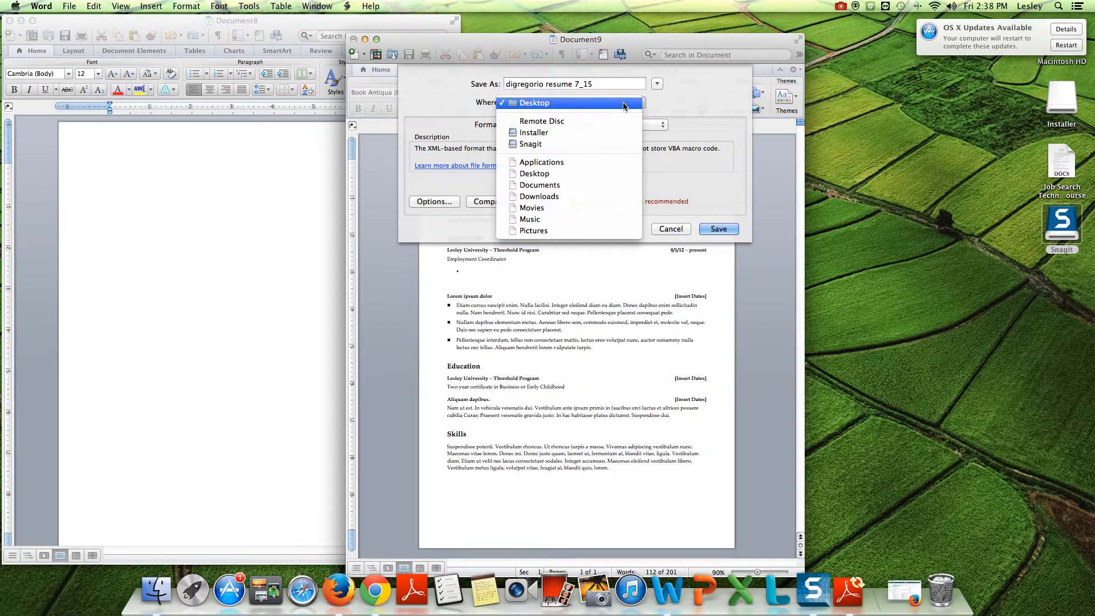
pyautogui.click(579, 185)
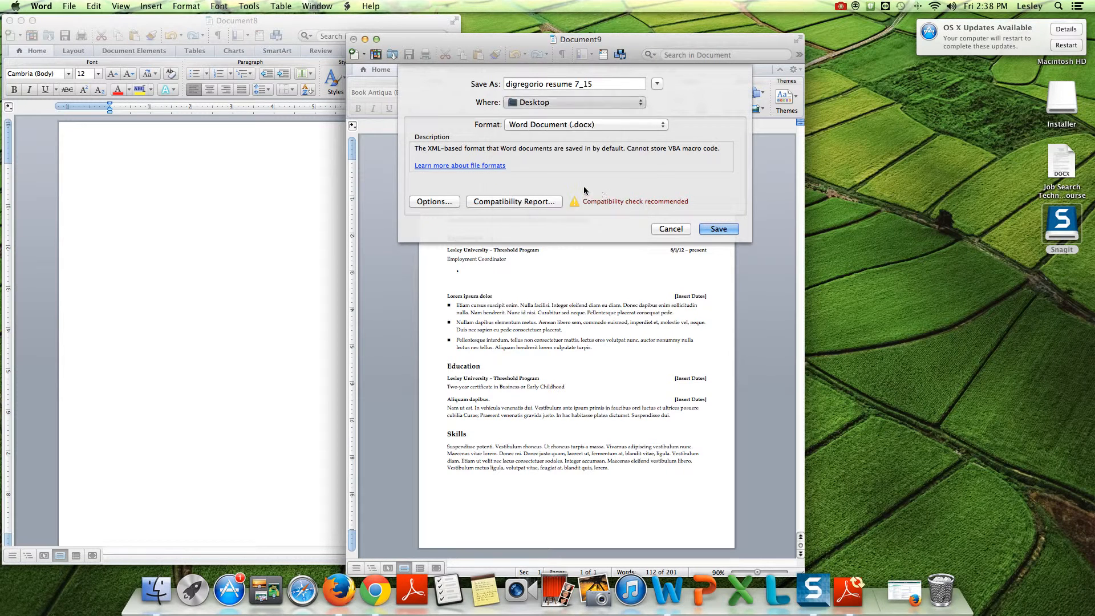
pyautogui.click(718, 228)
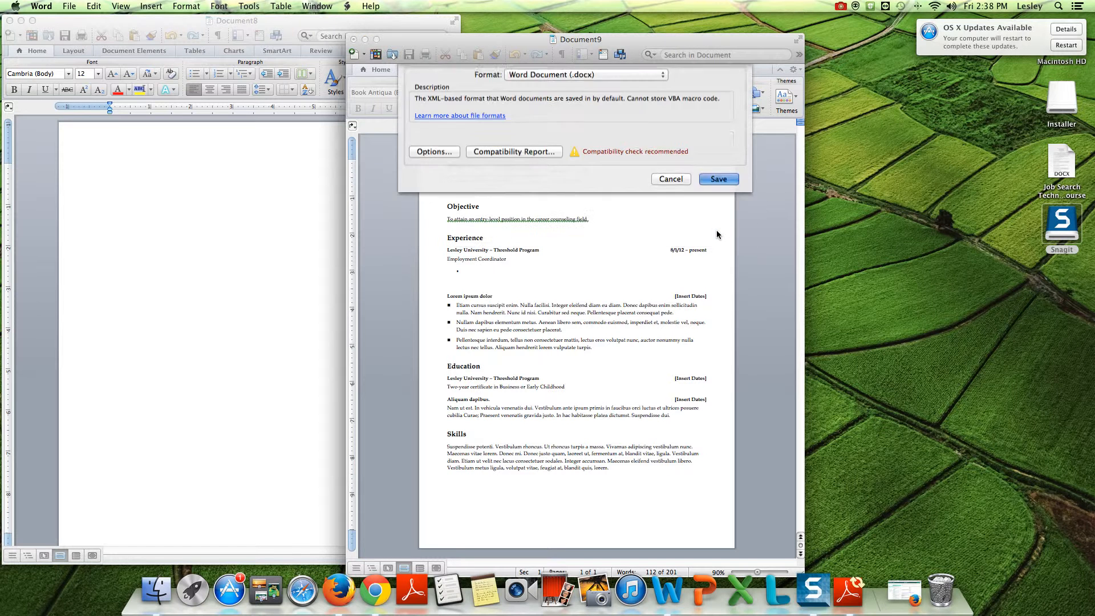